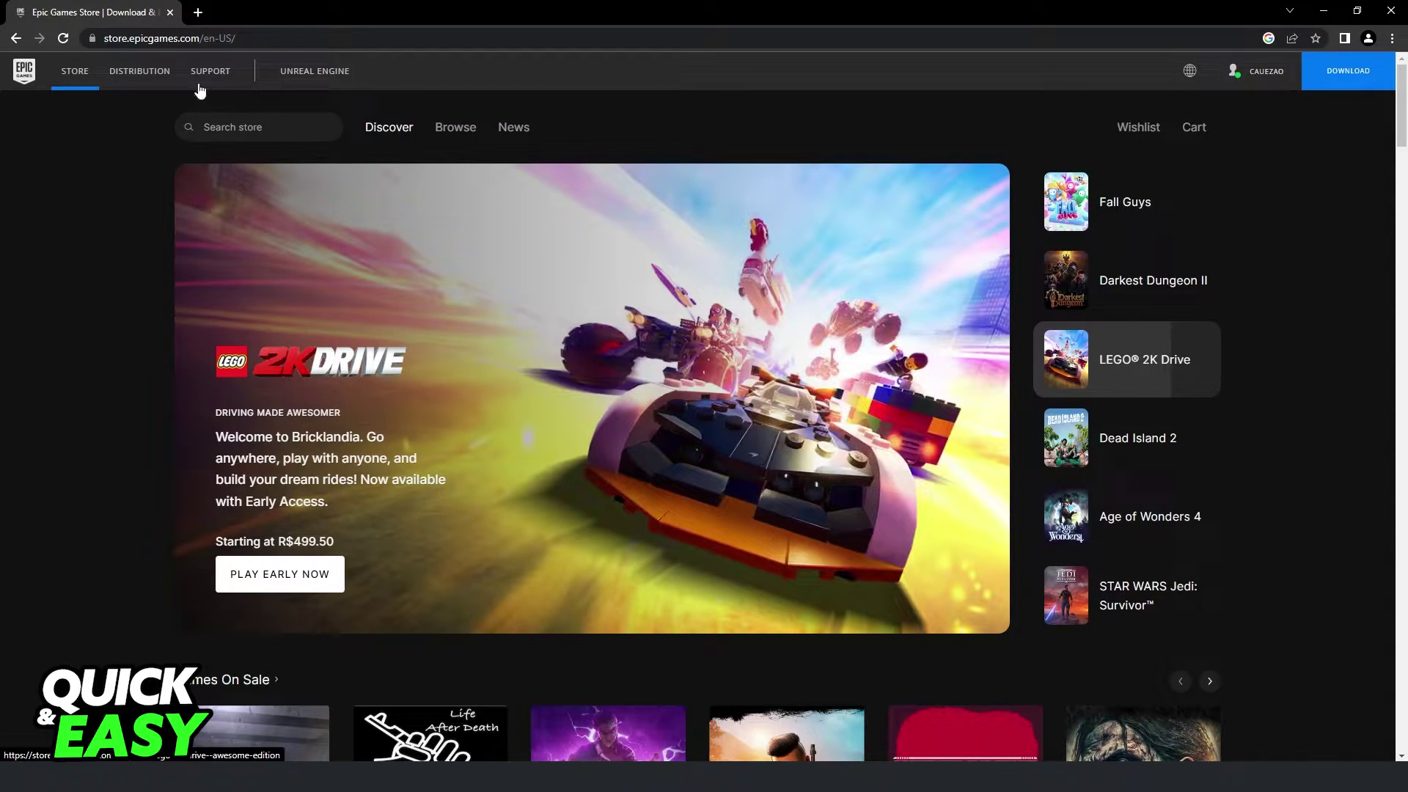
- Search Google for 'epic games' in a new tab and open the Epic Games Store result
{"action": "left_click", "coordinate": [198, 13]}
{"action": "type", "text": "epic games"}
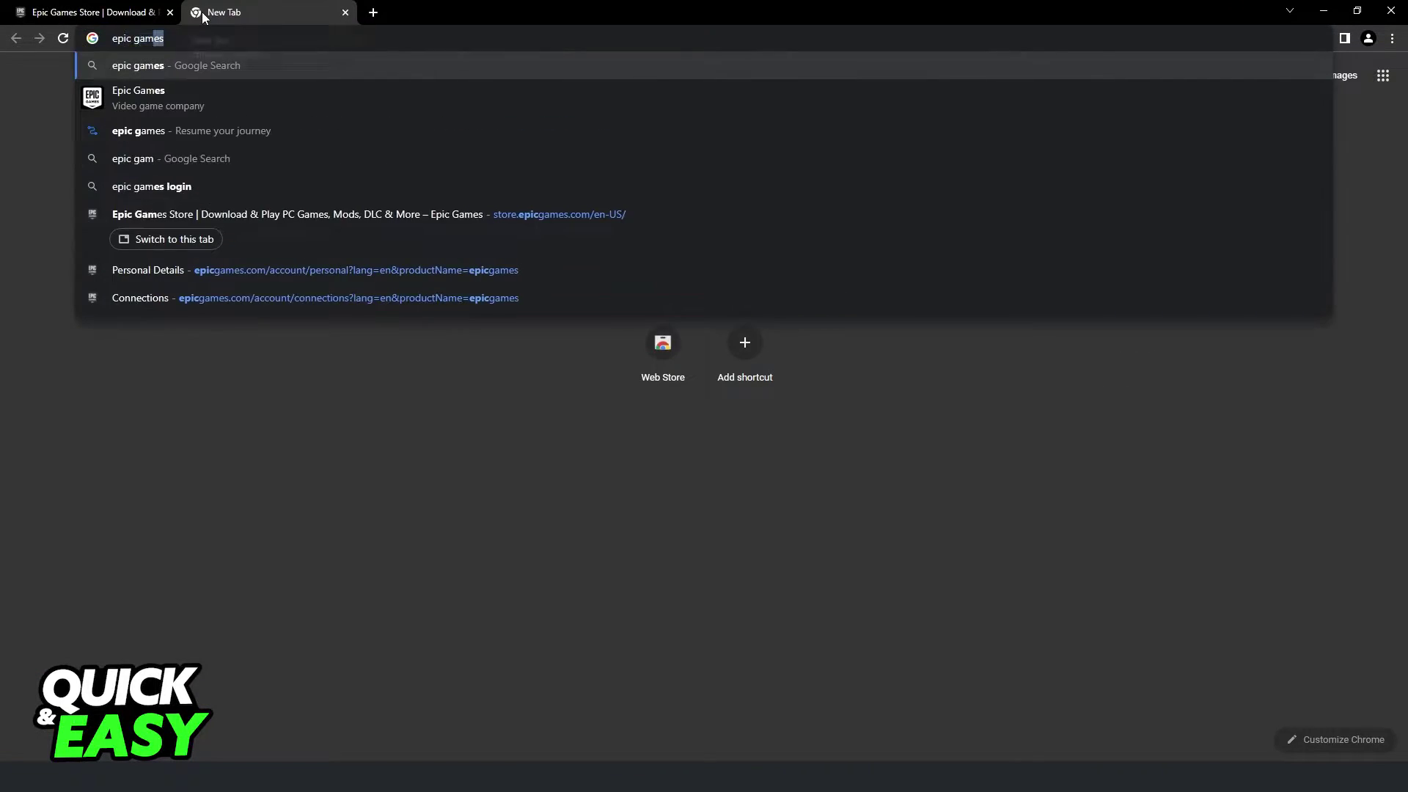
{"action": "key", "text": "Return"}
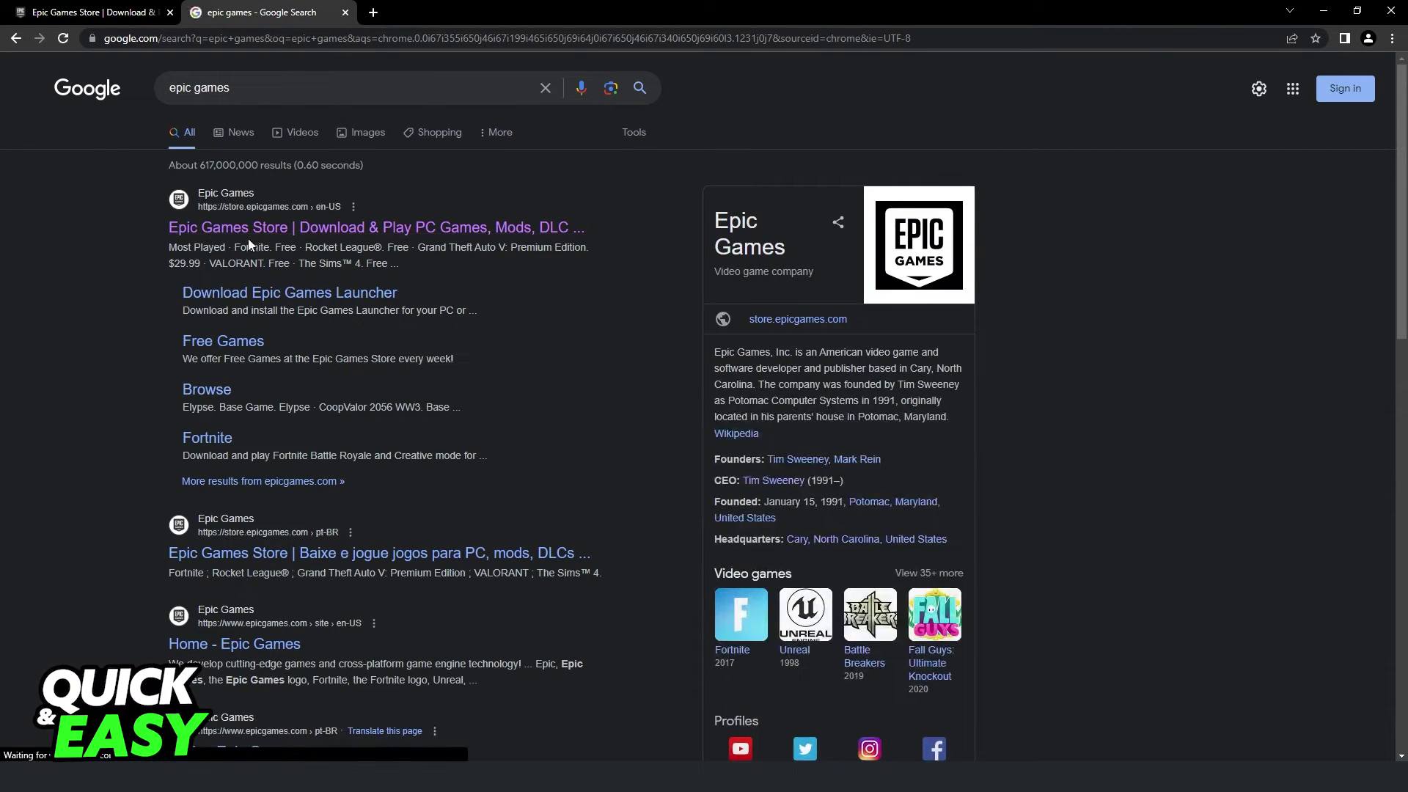
{"action": "left_click", "coordinate": [250, 231]}
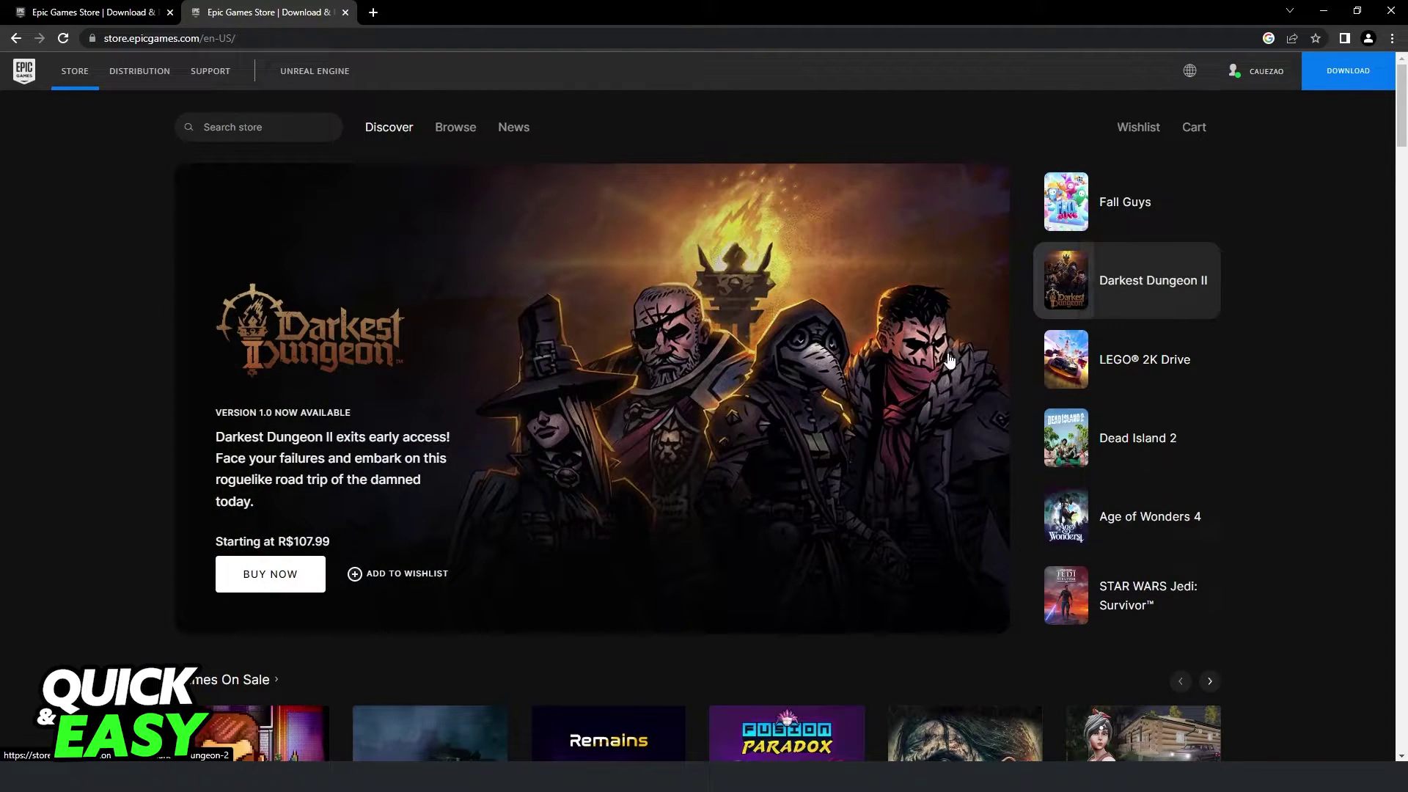
{"action": "mouse_move", "coordinate": [1260, 71]}
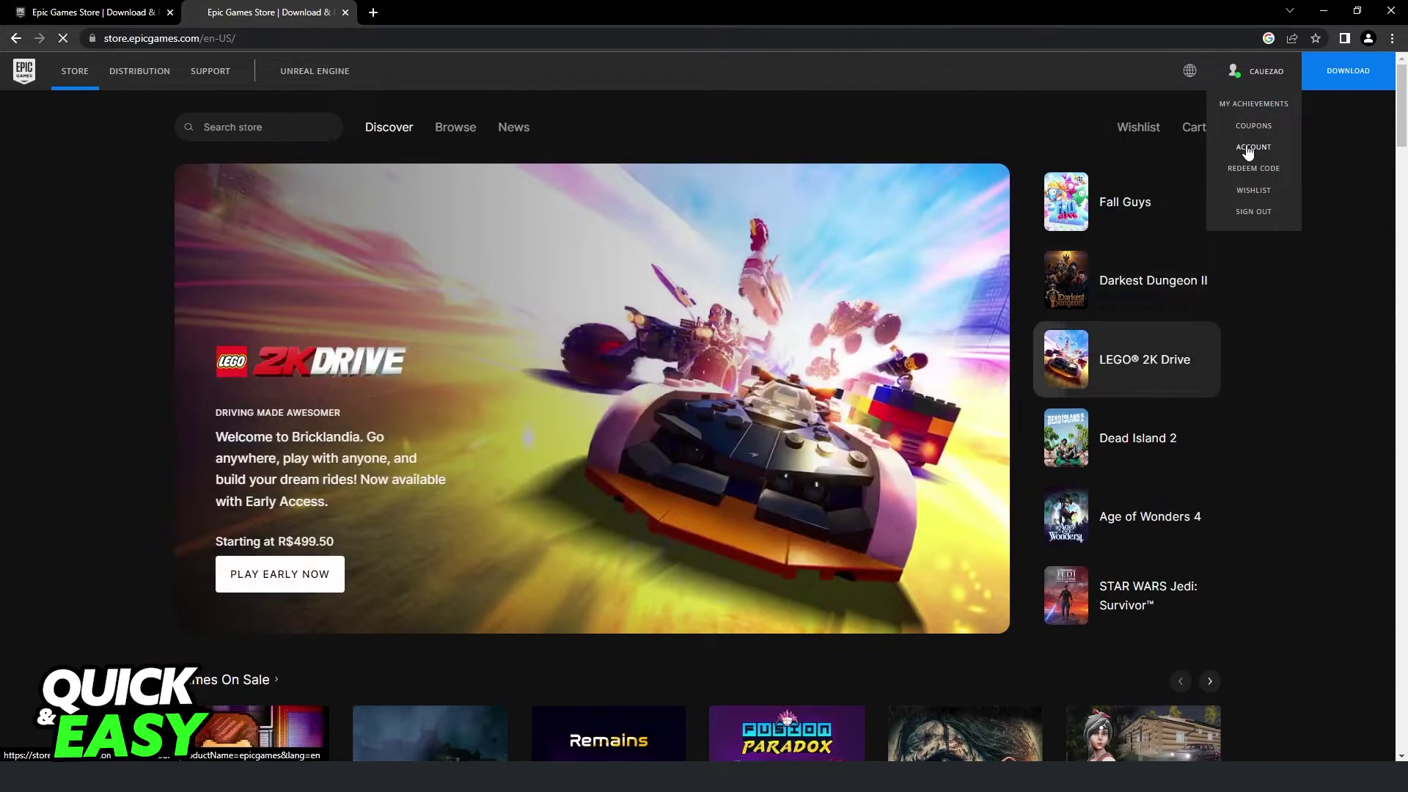
- Open ACCOUNT settings from the user dropdown and move to the Delete Account section
{"action": "left_click", "coordinate": [1248, 148]}
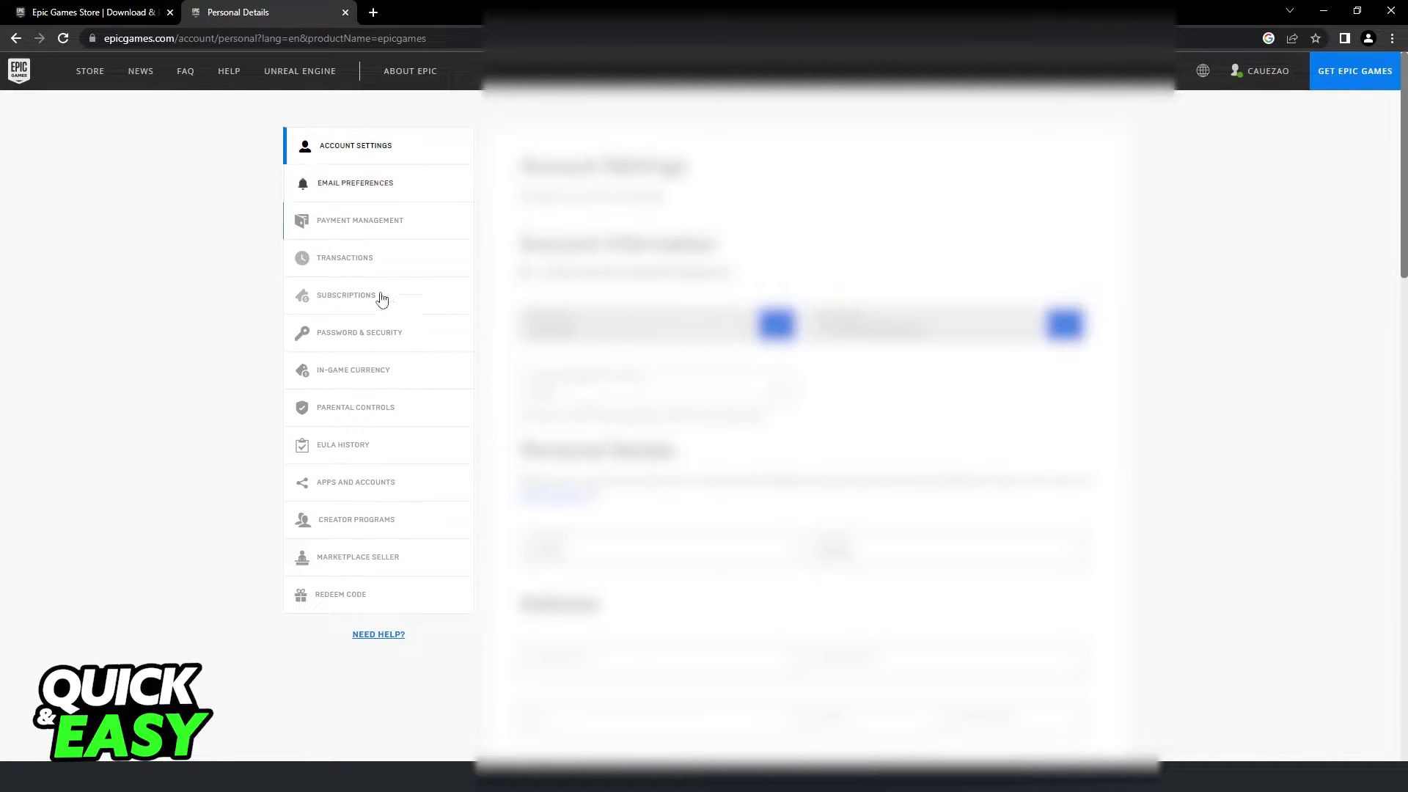
{"action": "left_click", "coordinate": [355, 603]}
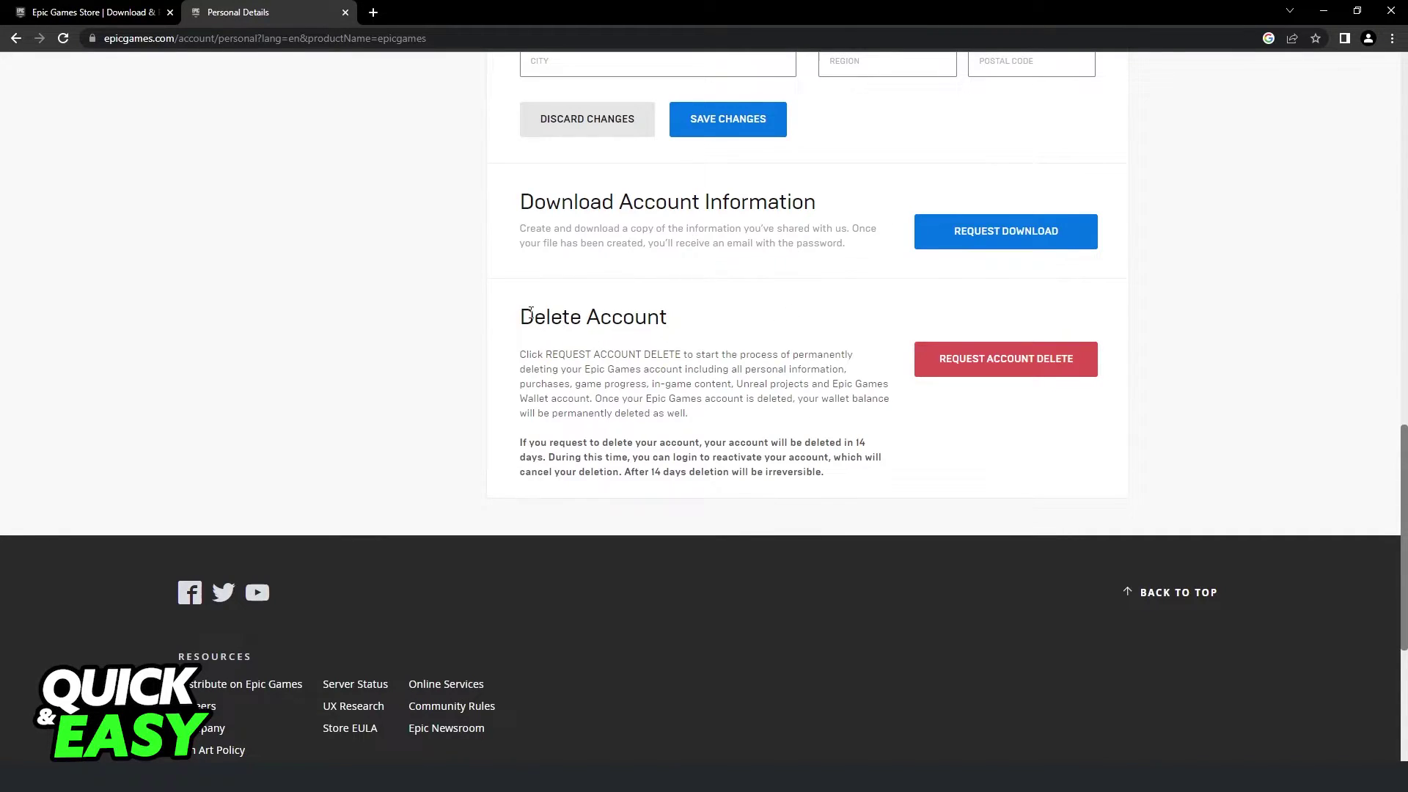
{"action": "left_click_drag", "start_coordinate": [519, 319], "coordinate": [683, 325]}
{"action": "left_click", "coordinate": [513, 212]}
{"action": "left_click_drag", "start_coordinate": [514, 204], "coordinate": [817, 202]}
{"action": "left_click", "coordinate": [845, 205]}
{"action": "left_click_drag", "start_coordinate": [519, 320], "coordinate": [669, 319]}
{"action": "left_click", "coordinate": [677, 322]}
{"action": "left_click_drag", "start_coordinate": [520, 366], "coordinate": [520, 319]}
{"action": "left_click", "coordinate": [547, 354]}
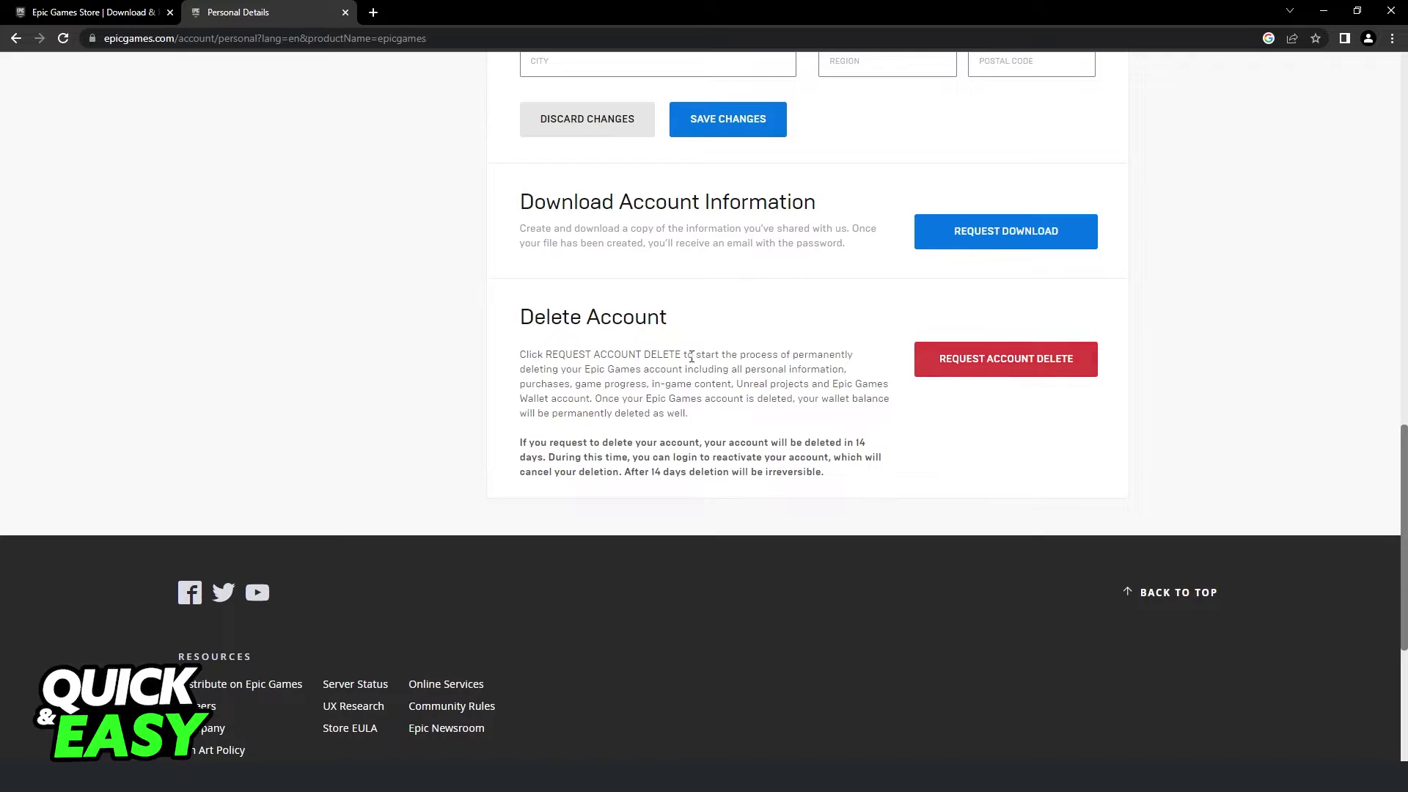
{"action": "left_click_drag", "start_coordinate": [694, 355], "coordinate": [860, 361]}
{"action": "left_click", "coordinate": [857, 360]}
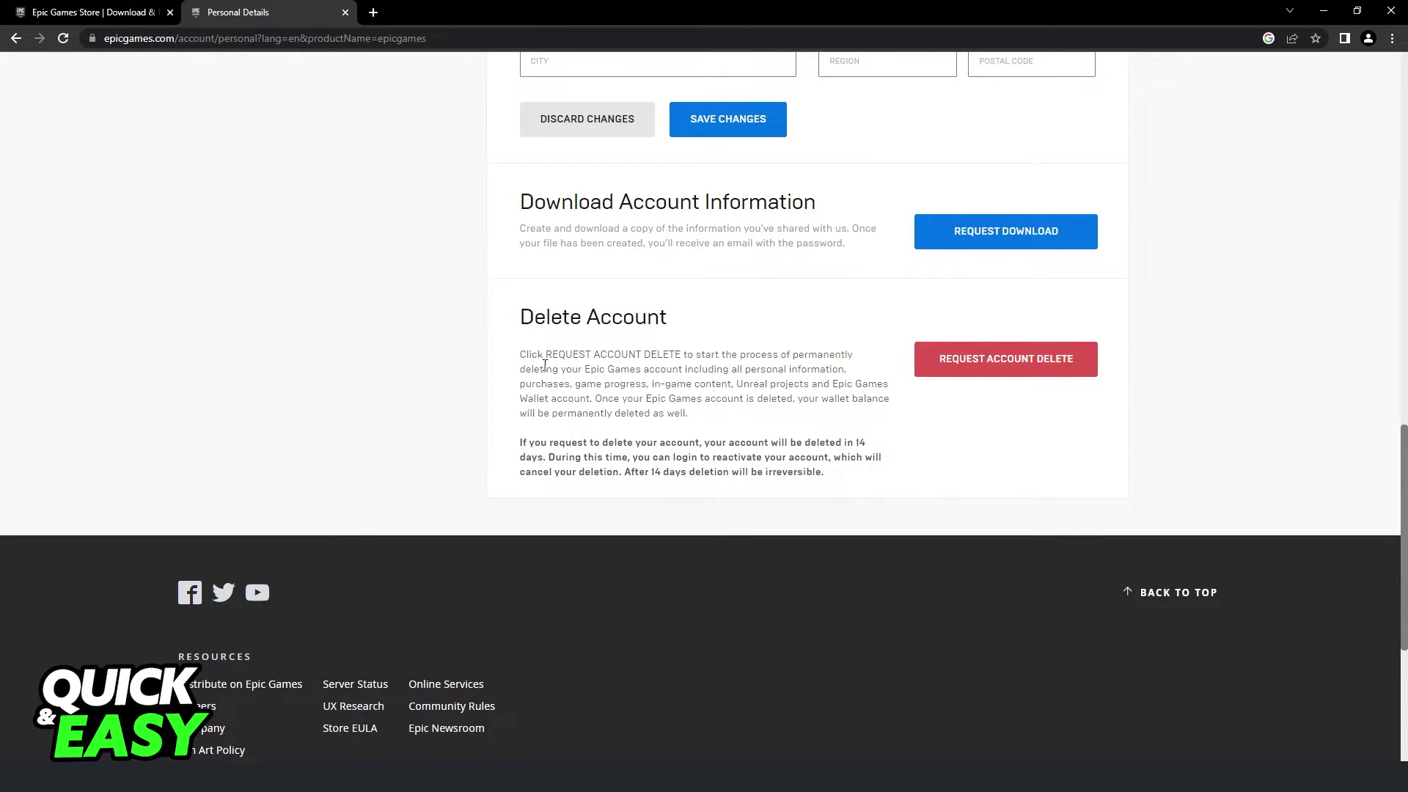
{"action": "left_click_drag", "start_coordinate": [740, 360], "coordinate": [859, 362]}
{"action": "left_click", "coordinate": [593, 380]}
{"action": "left_click_drag", "start_coordinate": [532, 370], "coordinate": [718, 370]}
{"action": "left_click", "coordinate": [564, 387]}
{"action": "mouse_move", "coordinate": [518, 355]}
{"action": "left_mouse_down"}
{"action": "mouse_move", "coordinate": [688, 416]}
{"action": "mouse_move", "coordinate": [519, 354]}
{"action": "left_mouse_up"}
{"action": "left_click", "coordinate": [714, 428]}
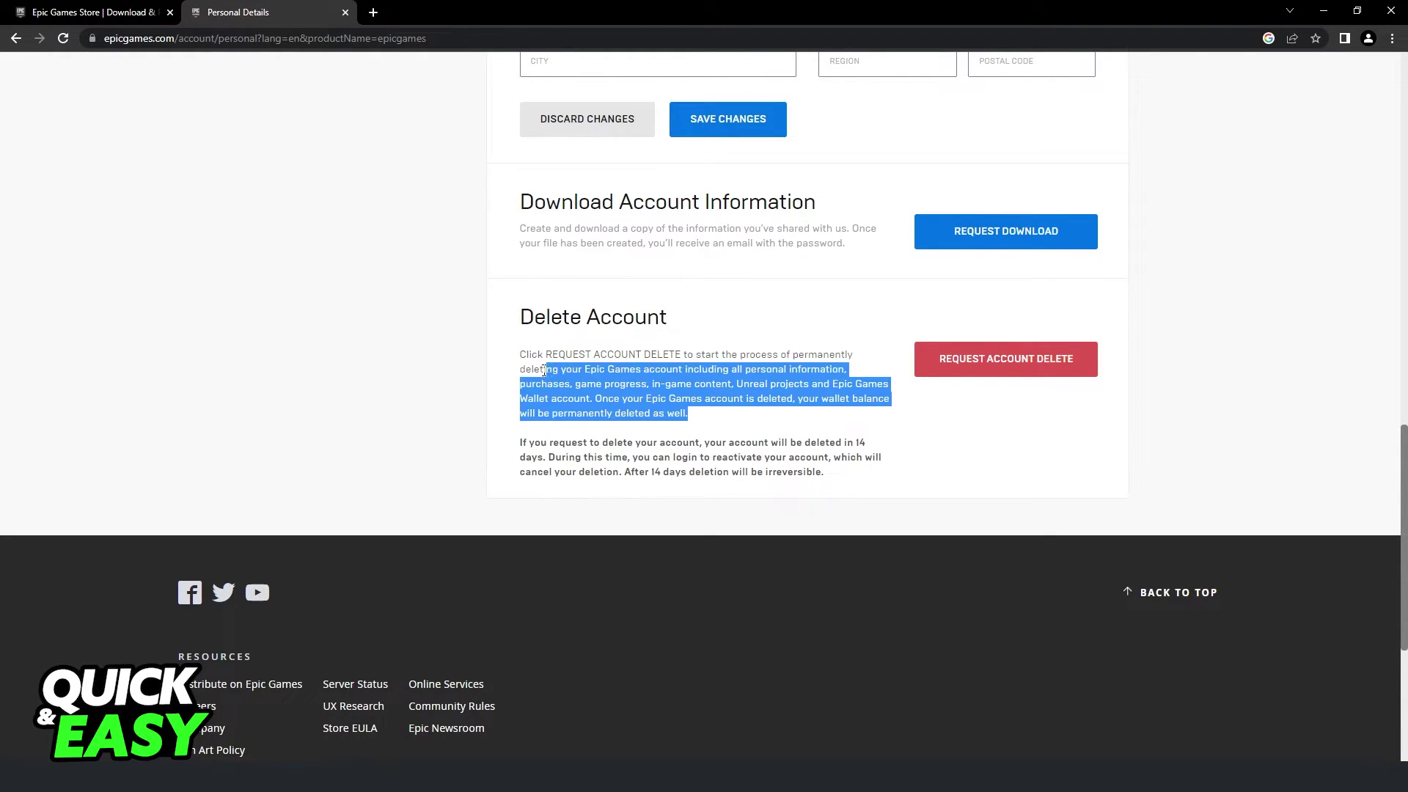
{"action": "left_click", "coordinate": [543, 356]}
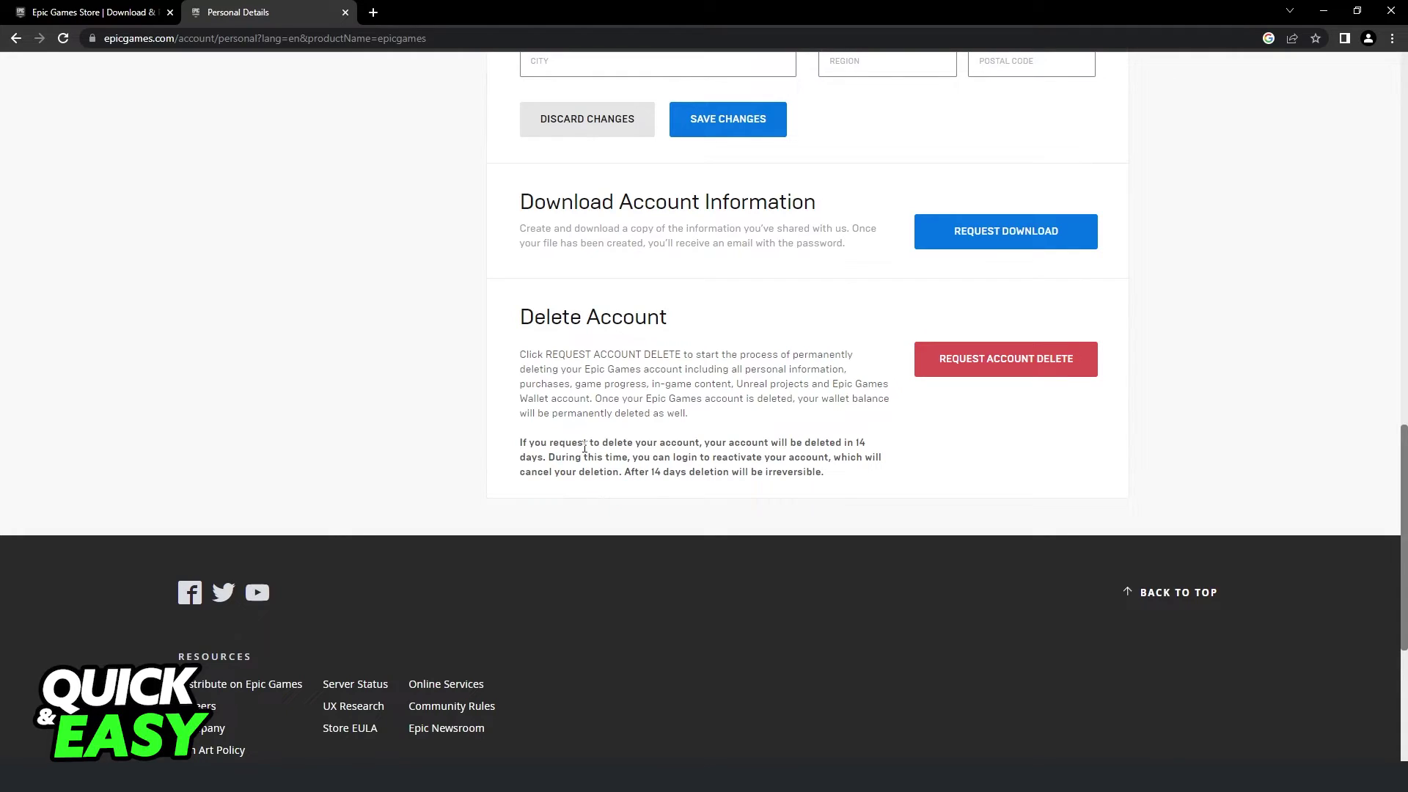
{"action": "mouse_move", "coordinate": [521, 308]}
{"action": "left_mouse_down"}
{"action": "mouse_move", "coordinate": [532, 439]}
{"action": "mouse_move", "coordinate": [740, 443]}
{"action": "mouse_move", "coordinate": [551, 472]}
{"action": "mouse_move", "coordinate": [546, 456]}
{"action": "mouse_move", "coordinate": [881, 458]}
{"action": "left_mouse_up"}
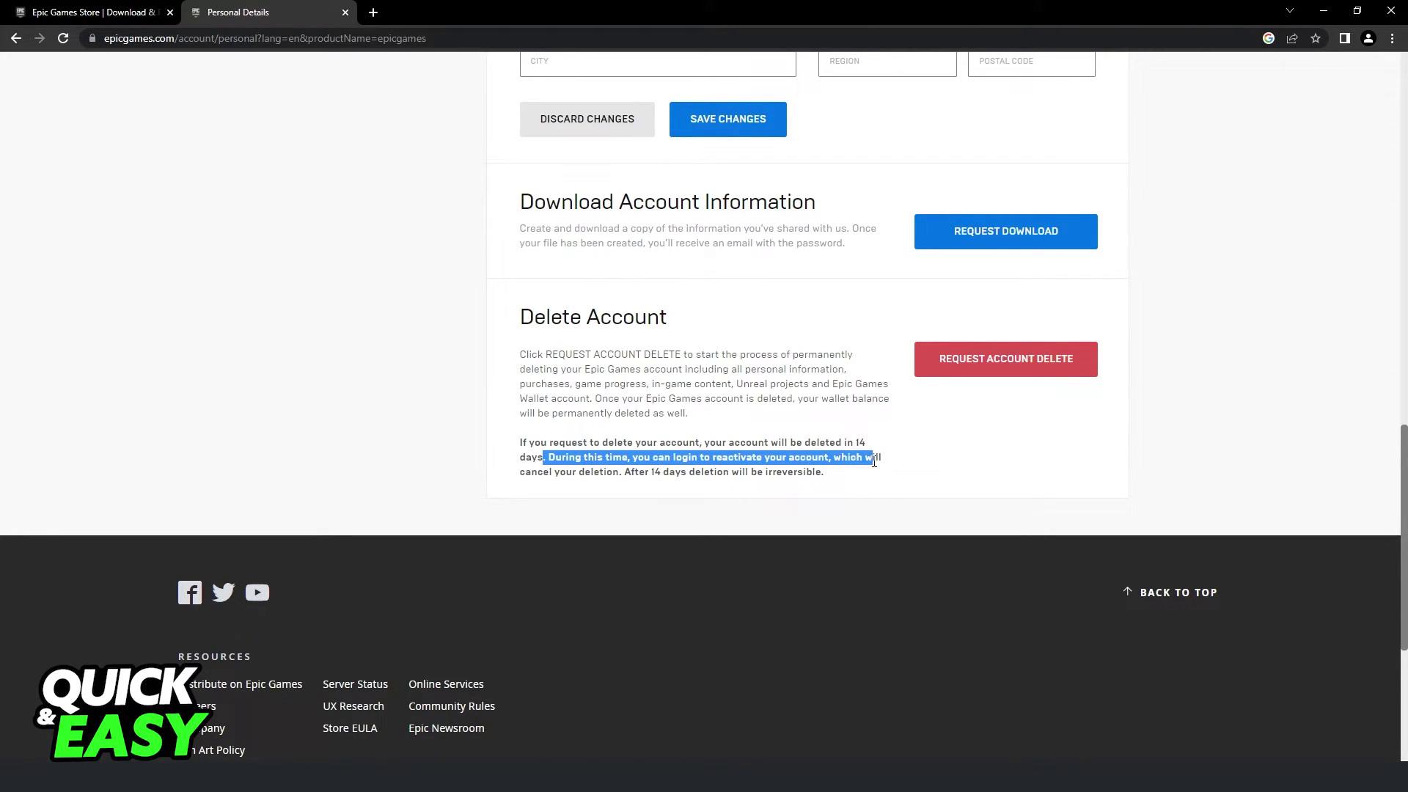
{"action": "mouse_move", "coordinate": [553, 458]}
{"action": "left_mouse_down"}
{"action": "mouse_move", "coordinate": [732, 462]}
{"action": "mouse_move", "coordinate": [541, 468]}
{"action": "left_mouse_up"}
- Highlight the warning that deletion becomes irreversible after 14 days, then clear the highlight
{"action": "left_click", "coordinate": [873, 452]}
{"action": "scroll", "coordinate": [872, 451], "scroll_direction": "up", "scroll_amount": 1}
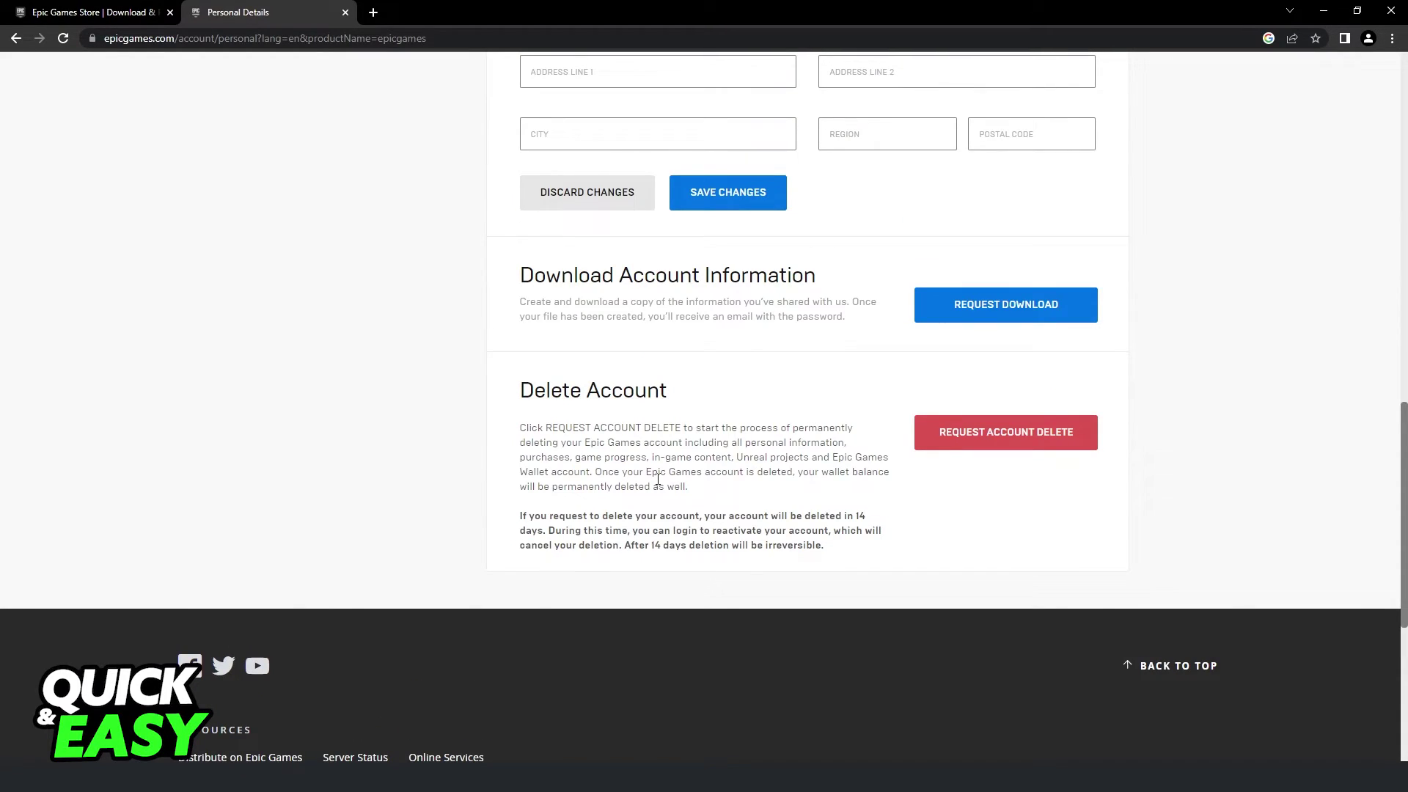
{"action": "left_click_drag", "start_coordinate": [625, 544], "coordinate": [816, 546]}
{"action": "left_click", "coordinate": [825, 544]}
{"action": "scroll", "coordinate": [828, 547], "scroll_direction": "up", "scroll_amount": 2}
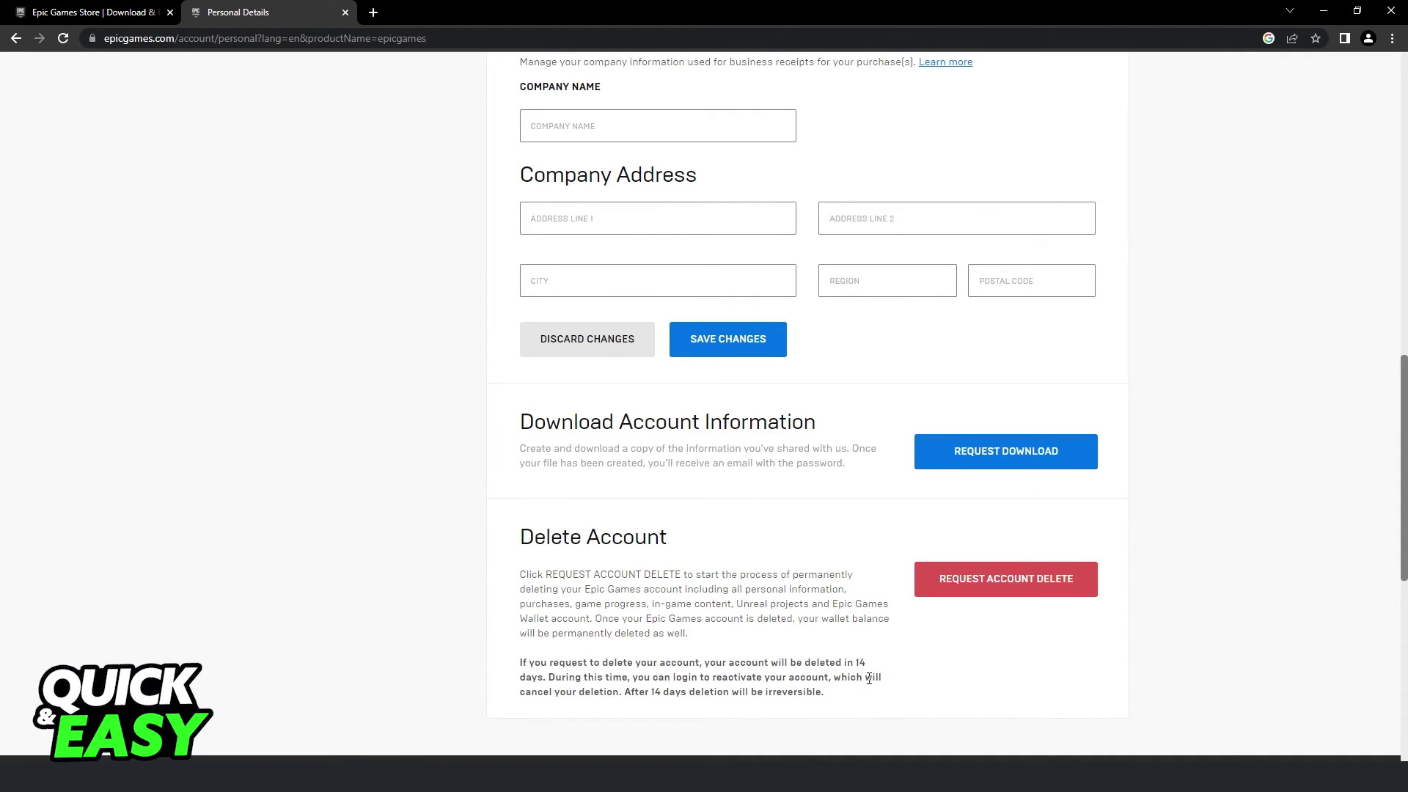
{"action": "key", "text": "ctrl+Tab"}
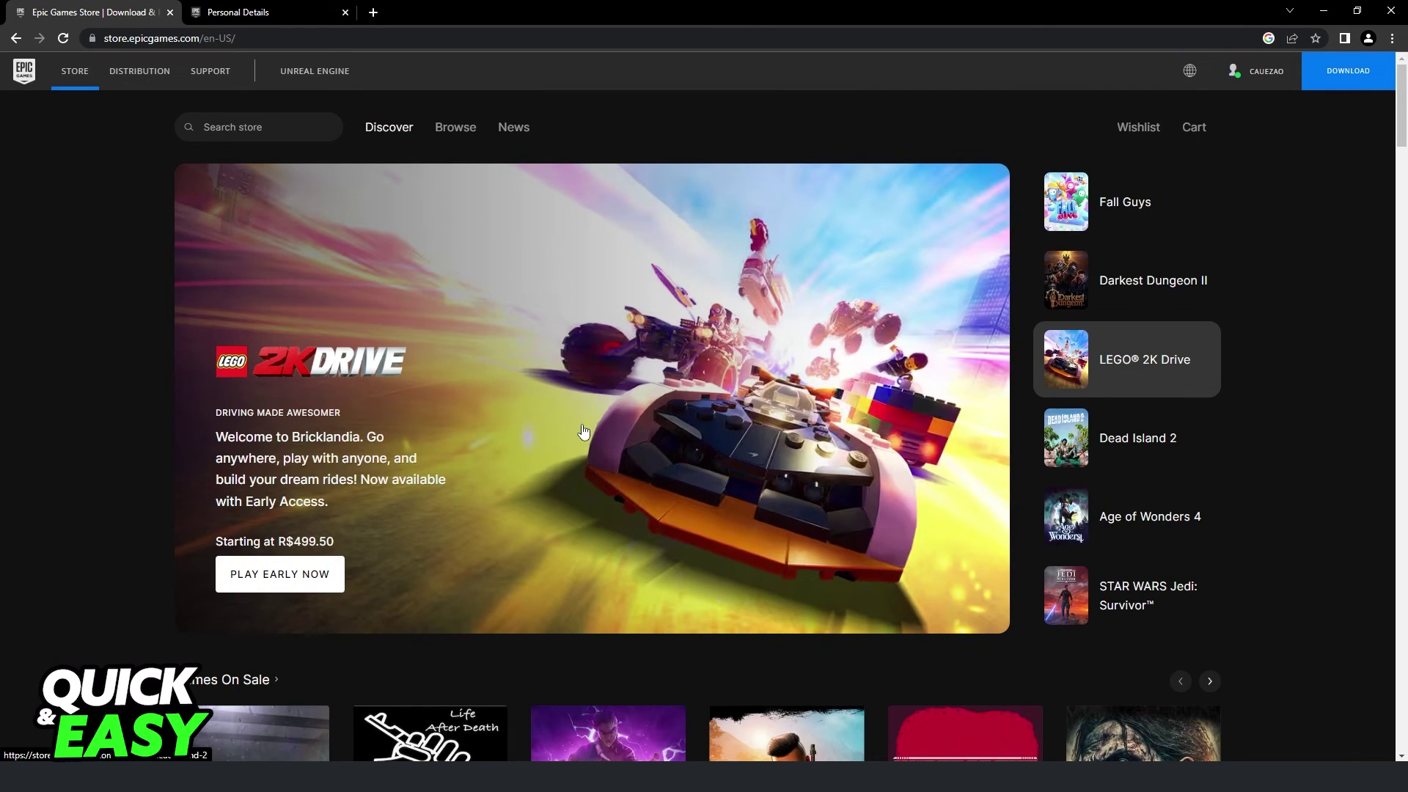